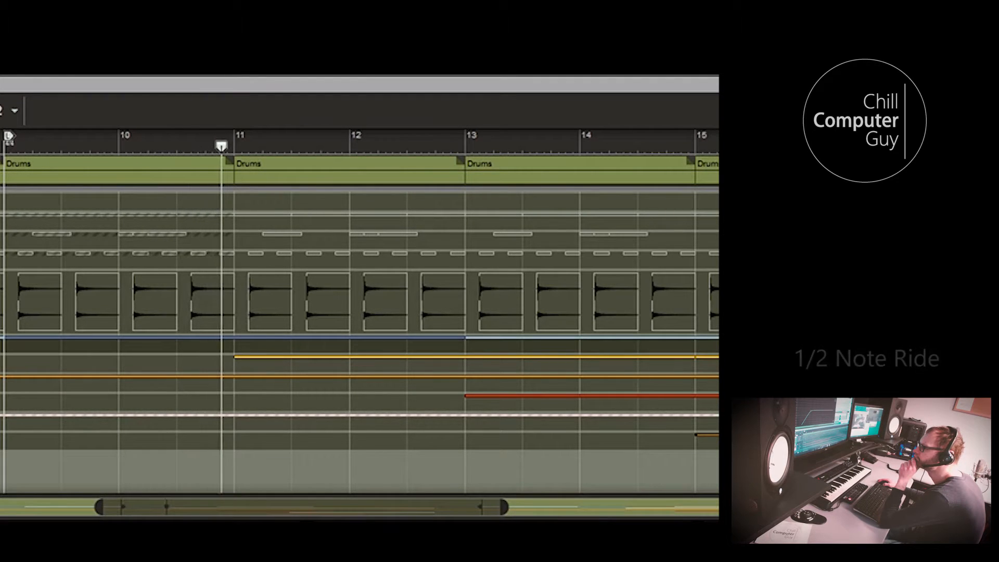
# - Expand the Hats track in the sequencer and lower the cutoff frequency of the Kick channel's high-pass filter
pyautogui.click(2, 253)
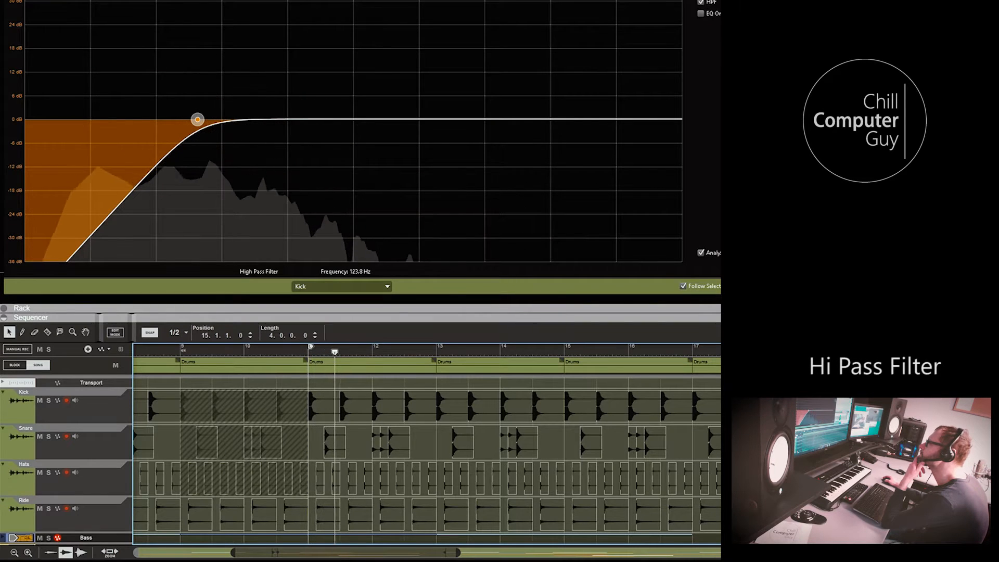
pyautogui.moveTo(197, 119); pyautogui.dragTo(111, 119)
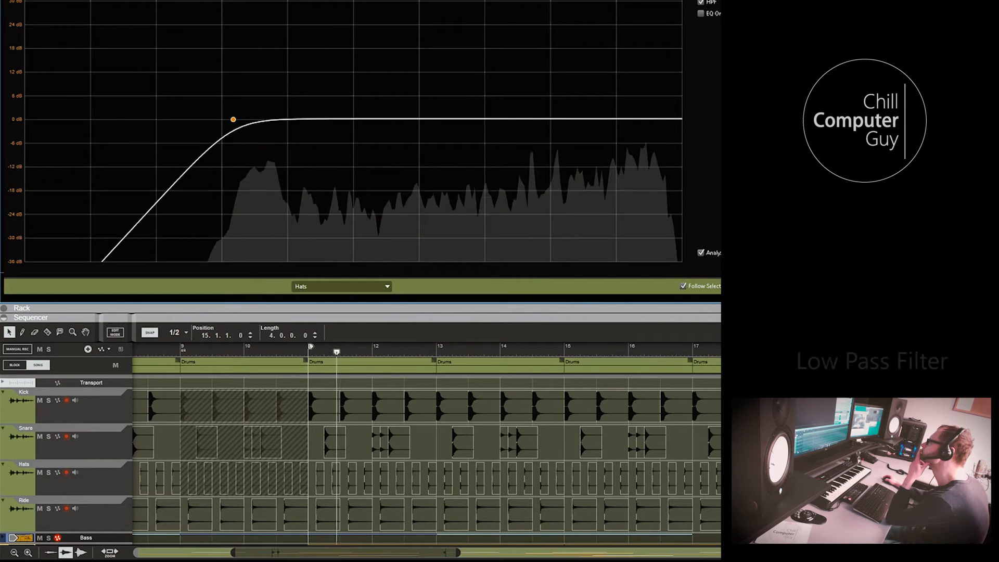
# - Set the Hats channel's low-pass filter to about 12.03 kHz and its high-pass filter to about 272.5 Hz
pyautogui.click(516, 120)
pyautogui.moveTo(515, 119); pyautogui.dragTo(633, 119)
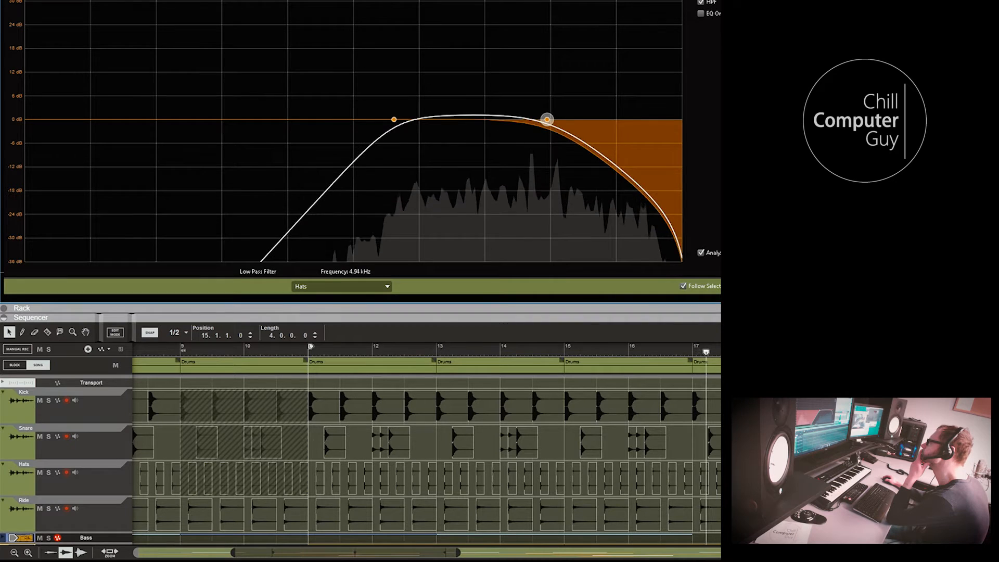
pyautogui.moveTo(547, 119); pyautogui.dragTo(631, 119)
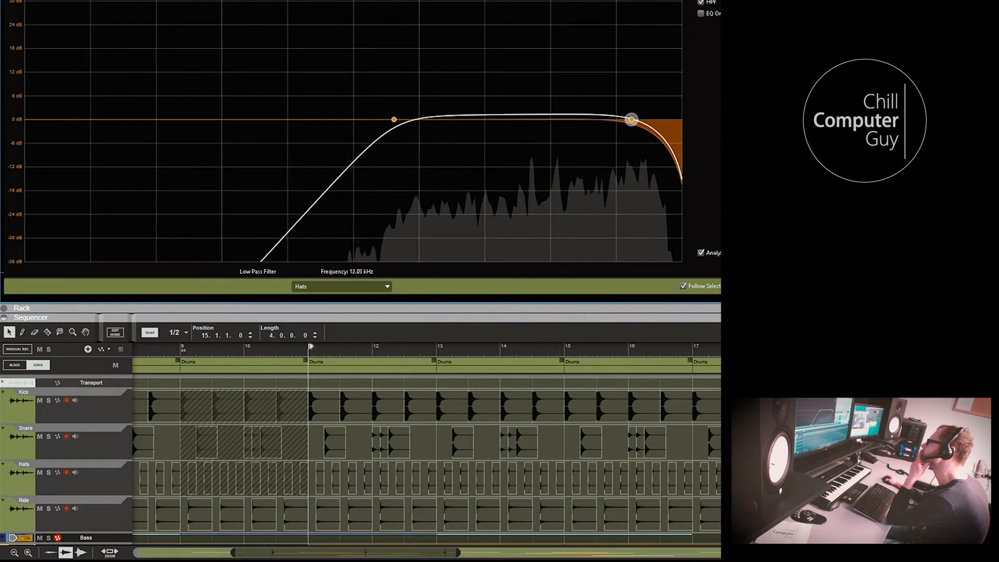
pyautogui.moveTo(394, 119); pyautogui.dragTo(273, 120)
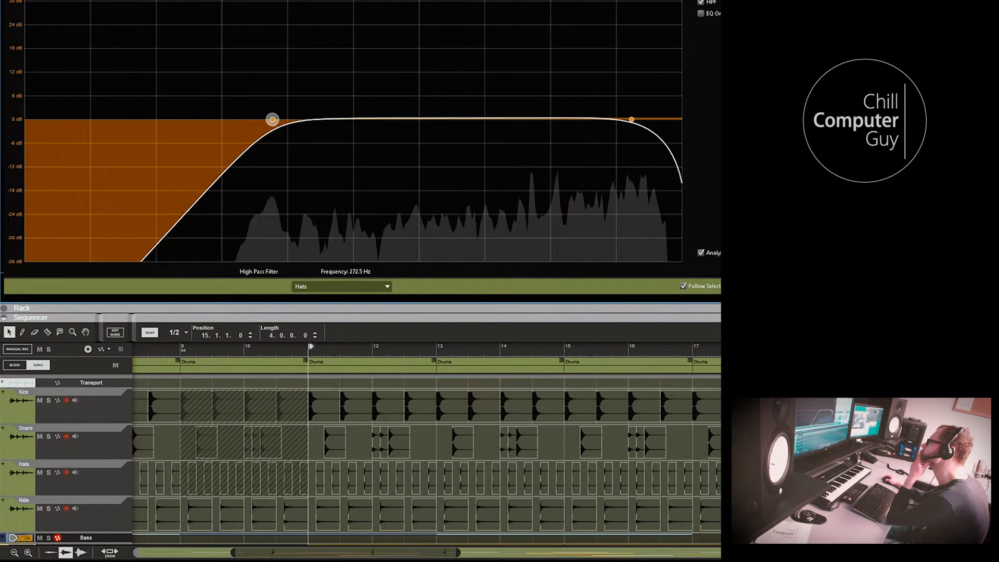
# - Open the Bass channel in the Spectrum EQ, enable its high-pass filter and adjust the cutoff frequency
pyautogui.press('Down')
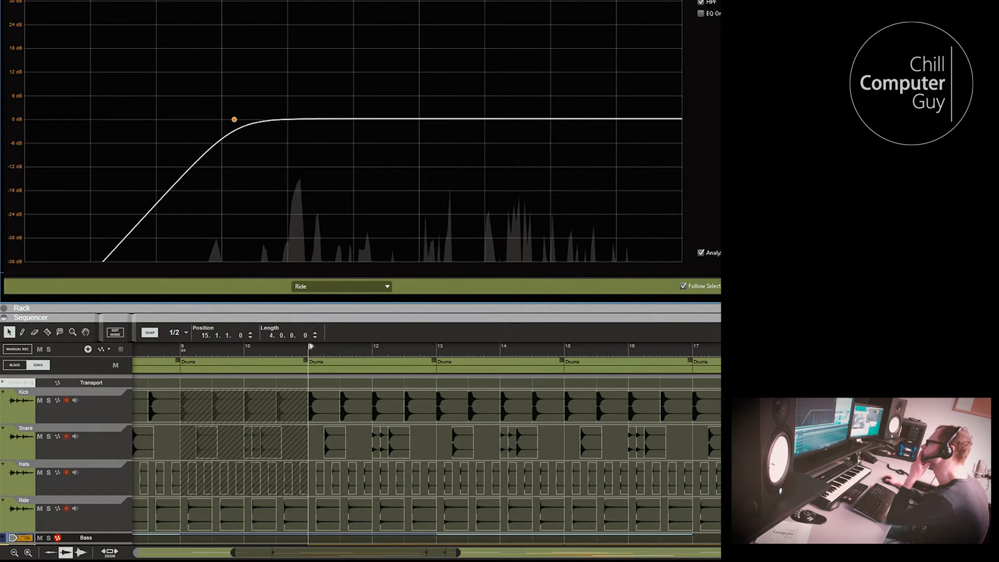
pyautogui.press('Down')
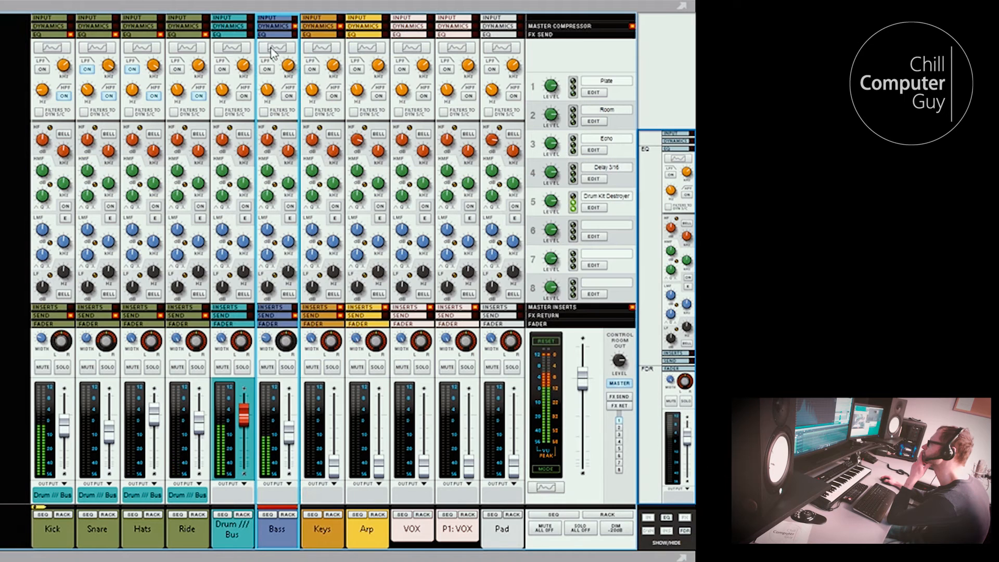
pyautogui.click(273, 49)
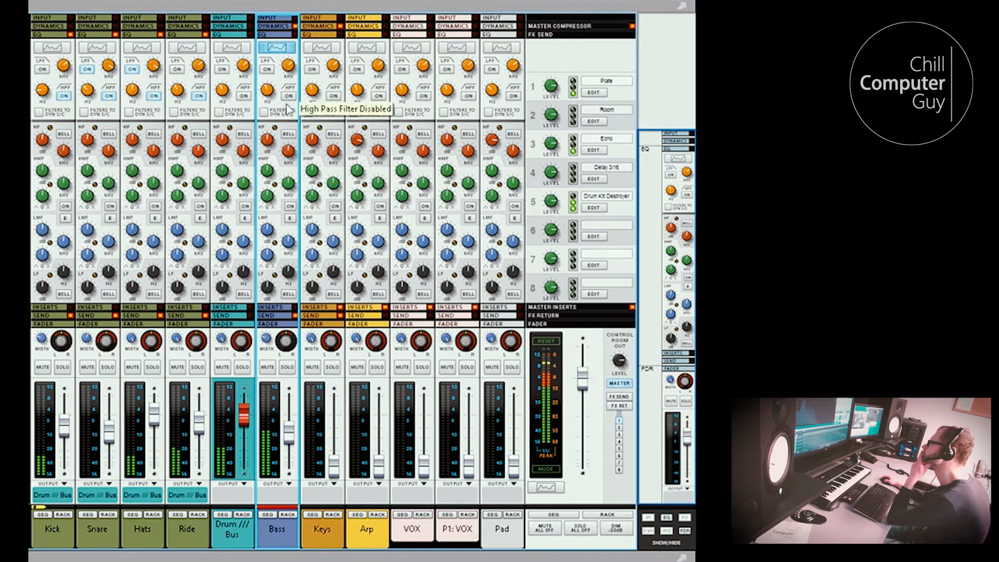
pyautogui.click(288, 97)
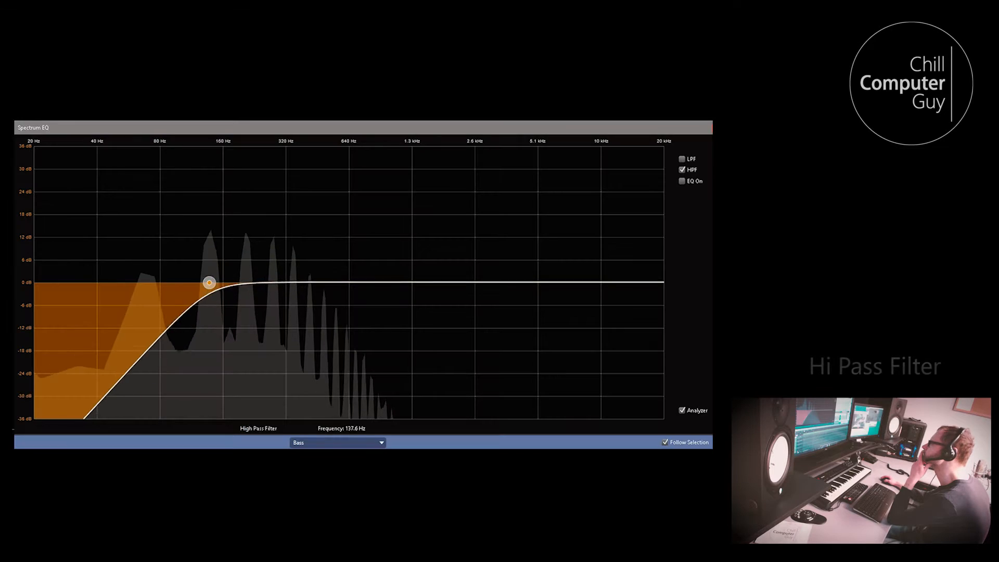
pyautogui.moveTo(267, 91); pyautogui.dragTo(267, 117)
pyautogui.moveTo(34, 282); pyautogui.dragTo(110, 283)
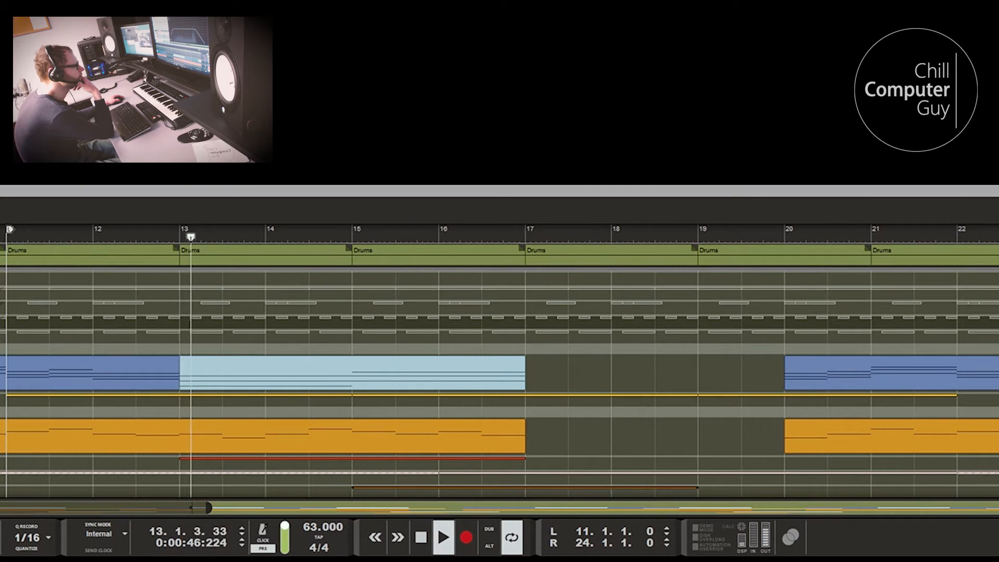
# - Expand the yellow Arp track to examine its clips while the song plays
pyautogui.click(1, 395)
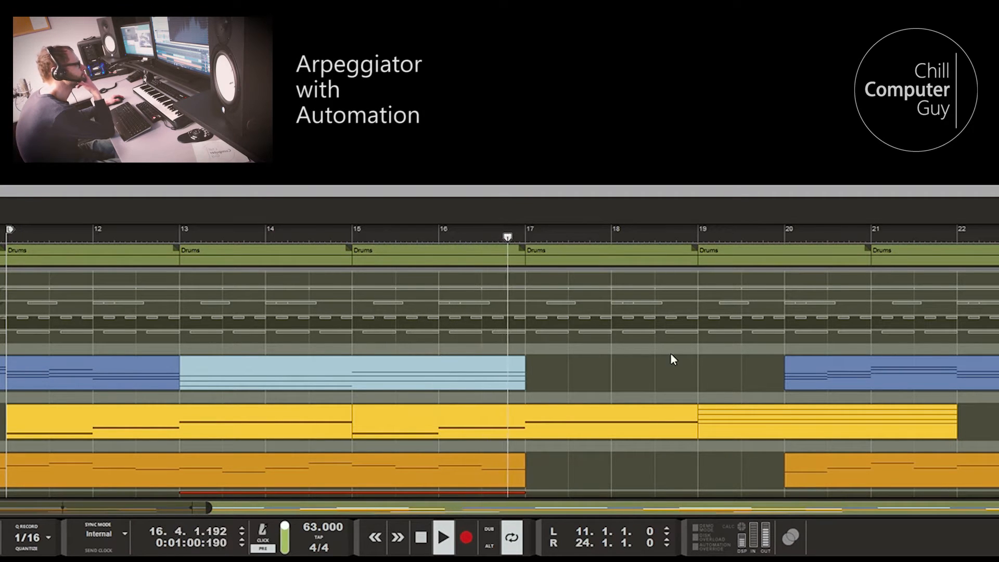
pyautogui.scroll(-1, 672, 359)
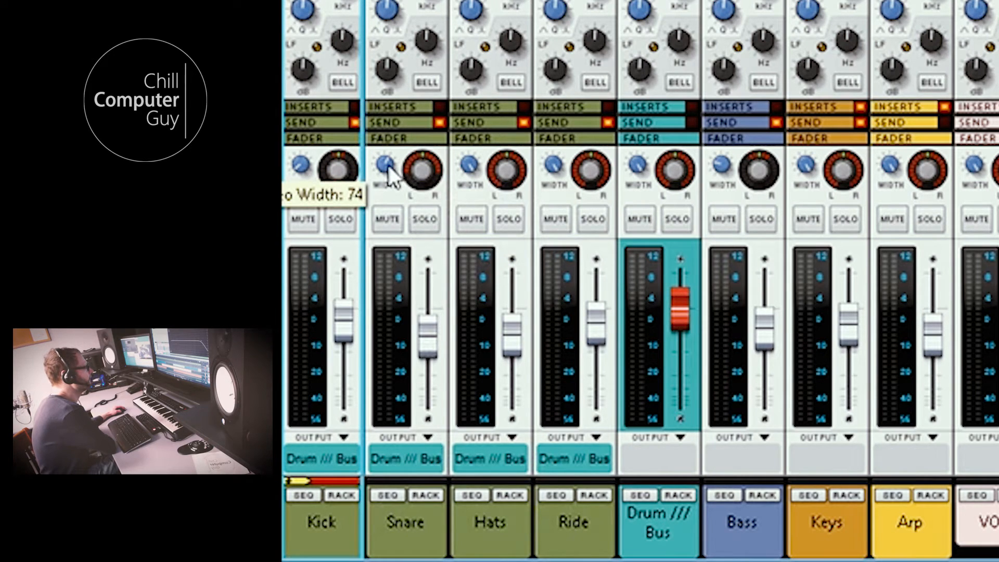
# - Pan the Snare slightly right, the Hats slightly left and the Ride slightly right, narrowing the stereo width of the Hats and Ride
pyautogui.moveTo(423, 174); pyautogui.dragTo(428, 147)
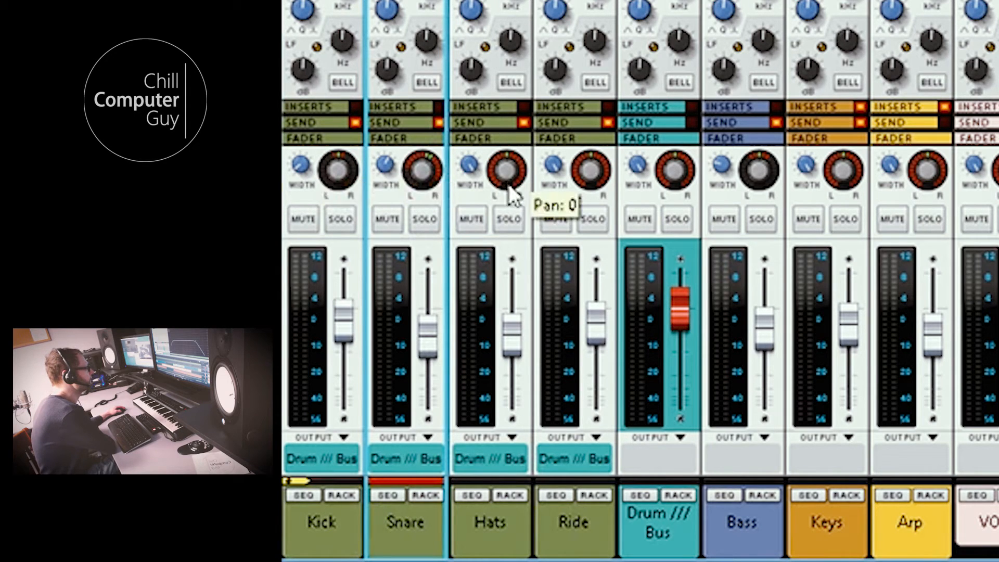
pyautogui.moveTo(505, 176); pyautogui.dragTo(508, 189)
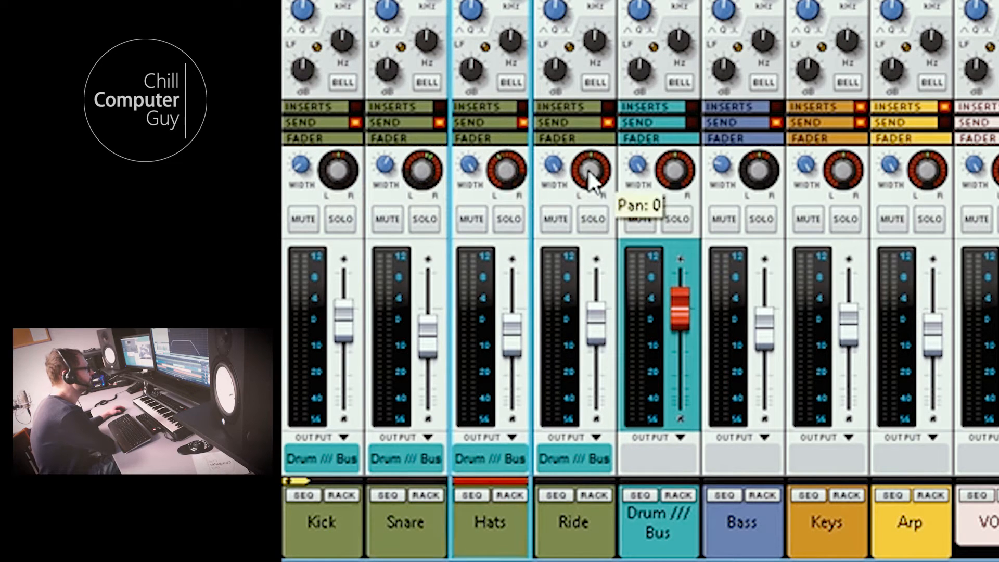
pyautogui.moveTo(591, 167); pyautogui.dragTo(556, 222)
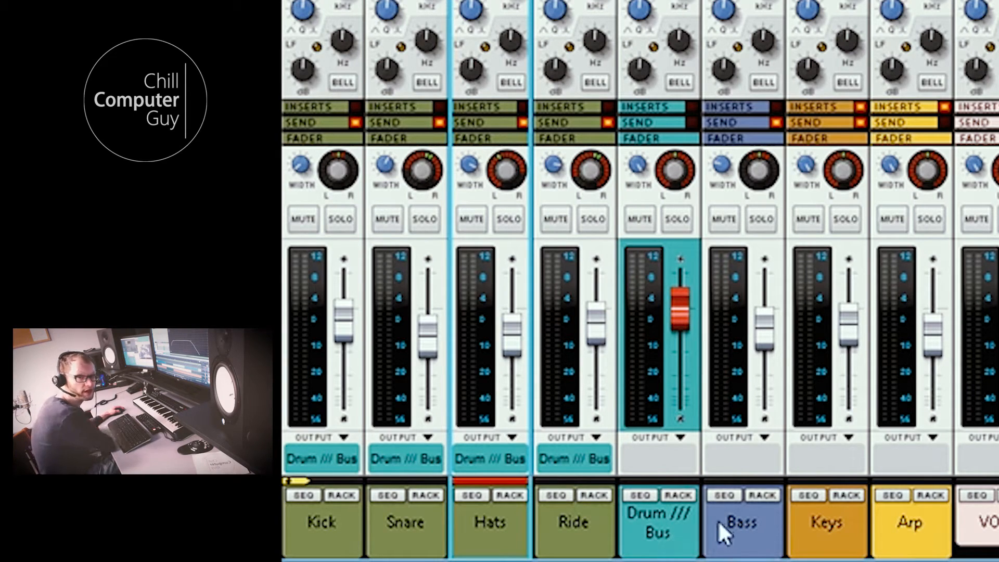
# - Narrow the Bass channel's stereo width, pan the Keys to -23 and pan the Arp to the right
pyautogui.moveTo(721, 165); pyautogui.dragTo(717, 192)
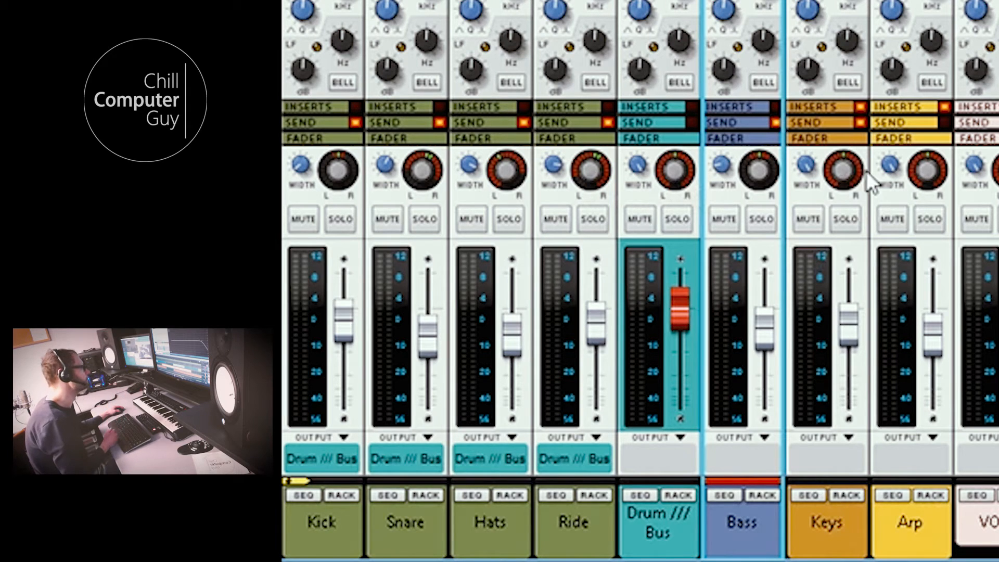
pyautogui.moveTo(841, 169); pyautogui.dragTo(841, 214)
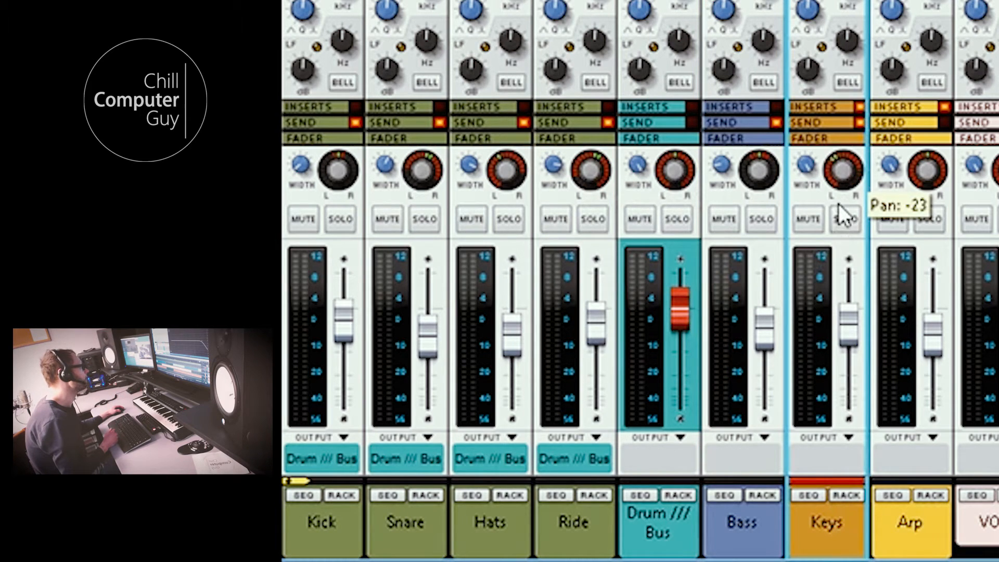
pyautogui.moveTo(927, 183); pyautogui.dragTo(917, 156)
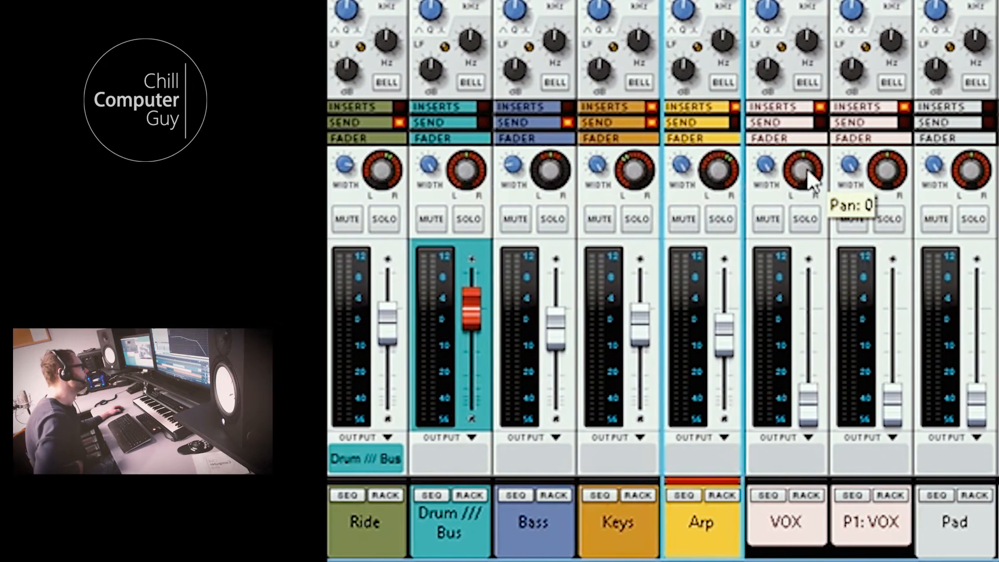
# - Pan the VOX channel slightly left and the P1: VOX channel slightly right, and select the Pad channel
pyautogui.moveTo(876, 166); pyautogui.dragTo(895, 136)
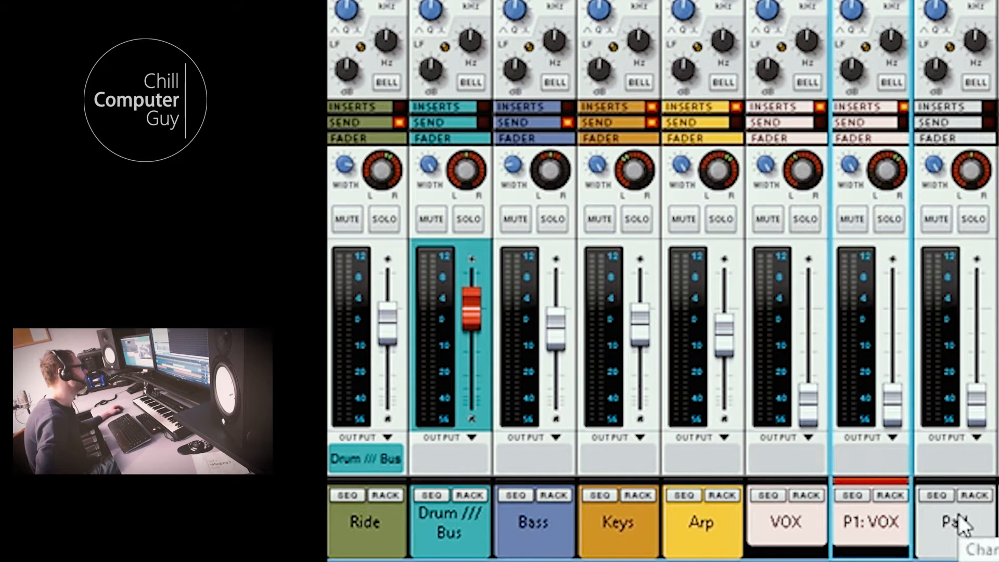
pyautogui.click(959, 549)
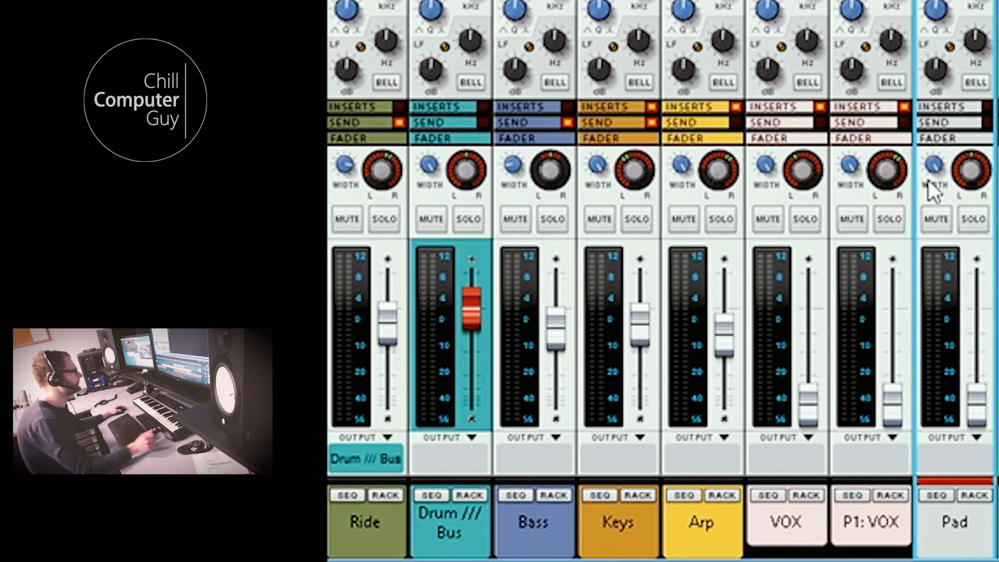
pyautogui.moveTo(901, 173)
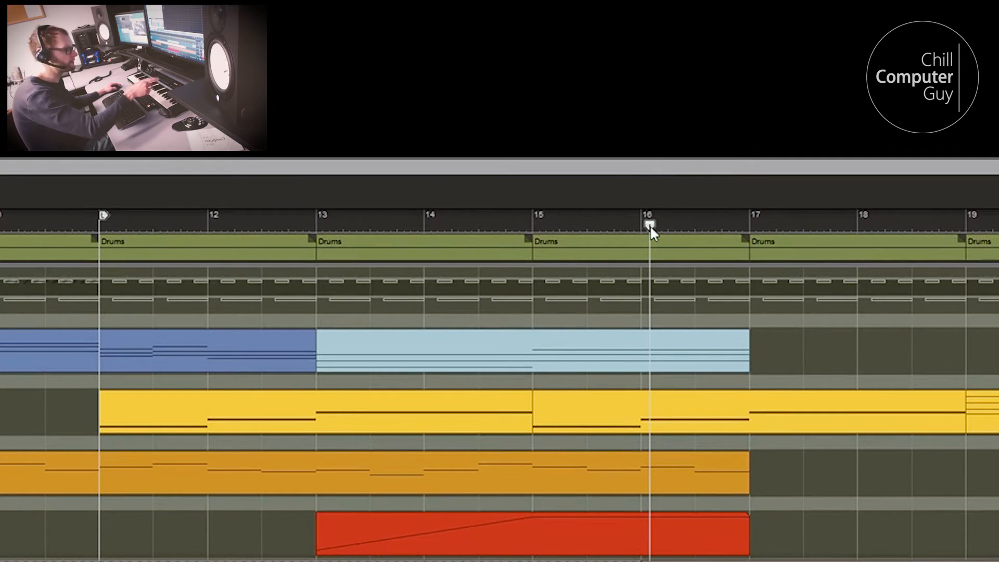
# - Return the song position to bar 11 and play the arrangement from there
pyautogui.moveTo(651, 225)
pyautogui.mouseDown()
pyautogui.moveTo(120, 290)
pyautogui.moveTo(109, 308)
pyautogui.mouseUp()
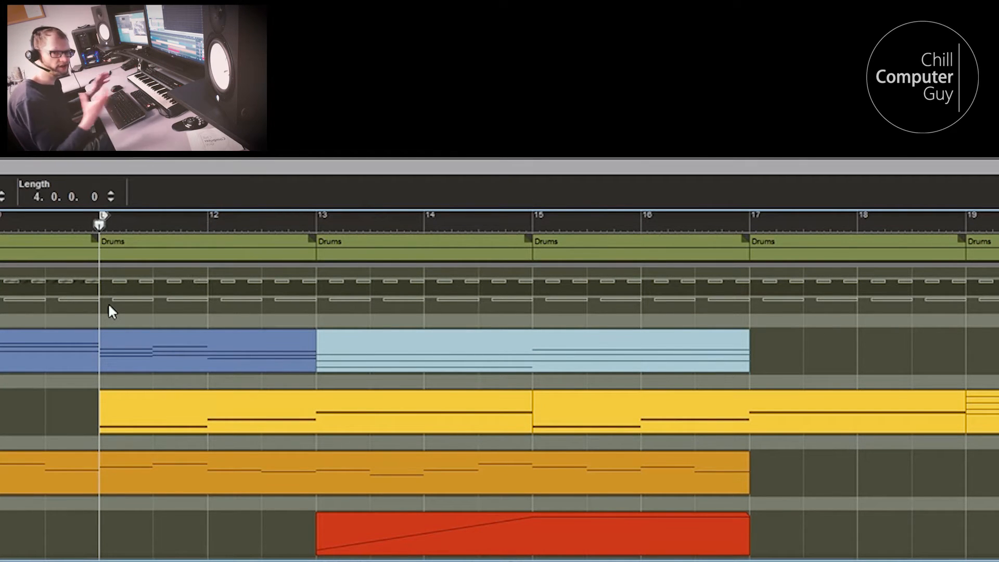
pyautogui.press('space')
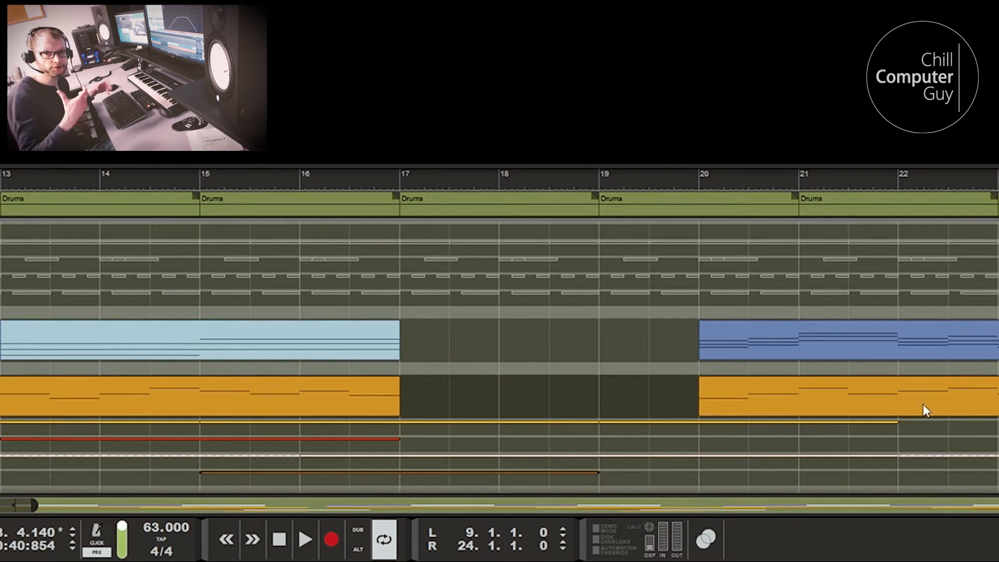
# - Select the Bass, Keys and Arp clips that end at bar 22 and change their clip color to red
pyautogui.moveTo(719, 307); pyautogui.dragTo(743, 398)
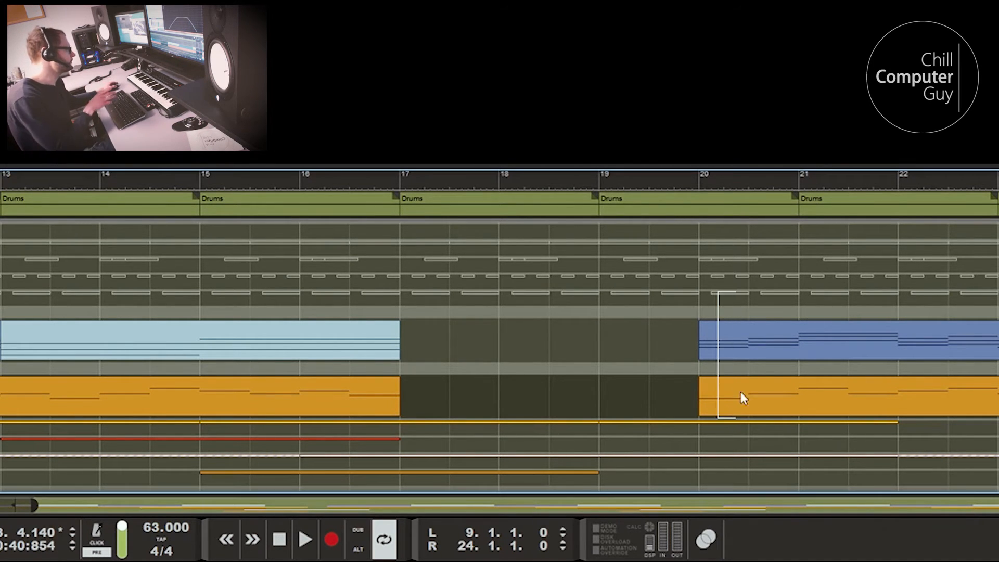
pyautogui.moveTo(875, 425); pyautogui.dragTo(858, 427)
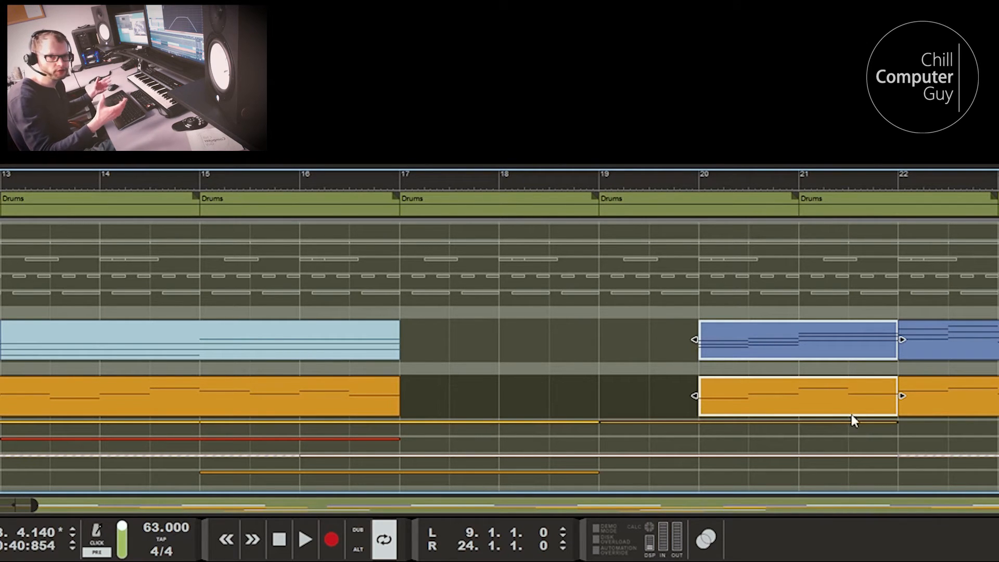
pyautogui.rightClick(839, 339)
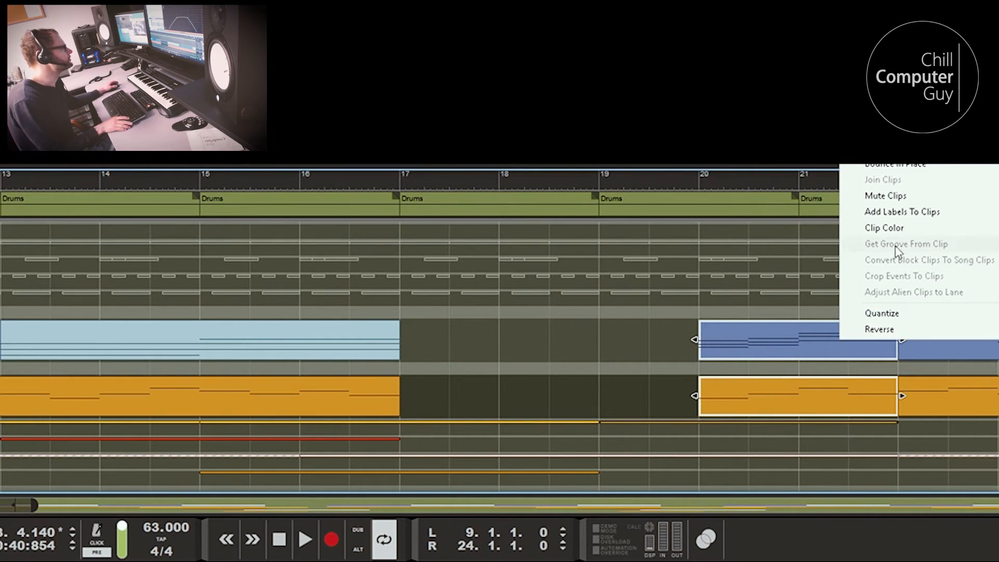
pyautogui.moveTo(916, 235)
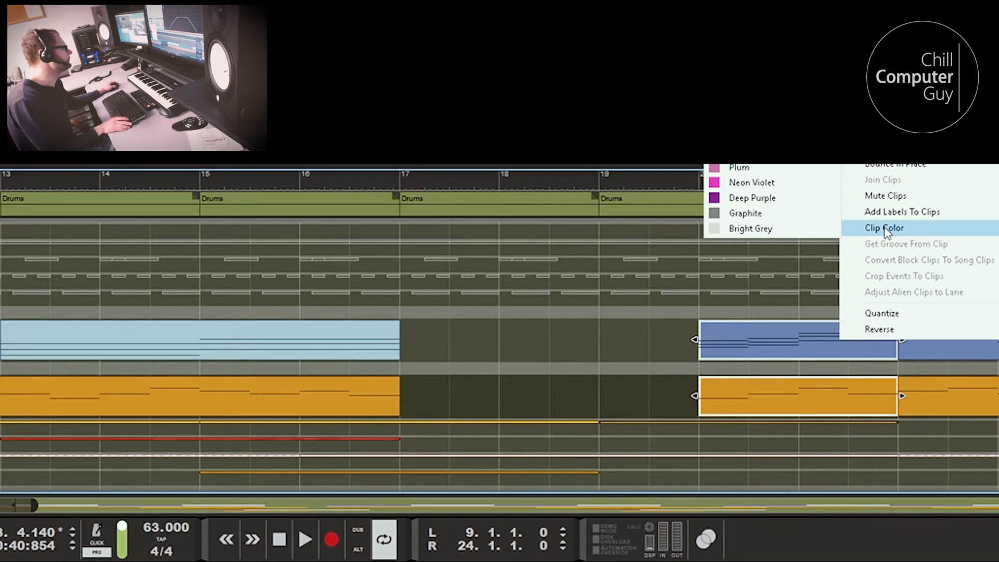
pyautogui.moveTo(864, 227)
pyautogui.click(755, 140)
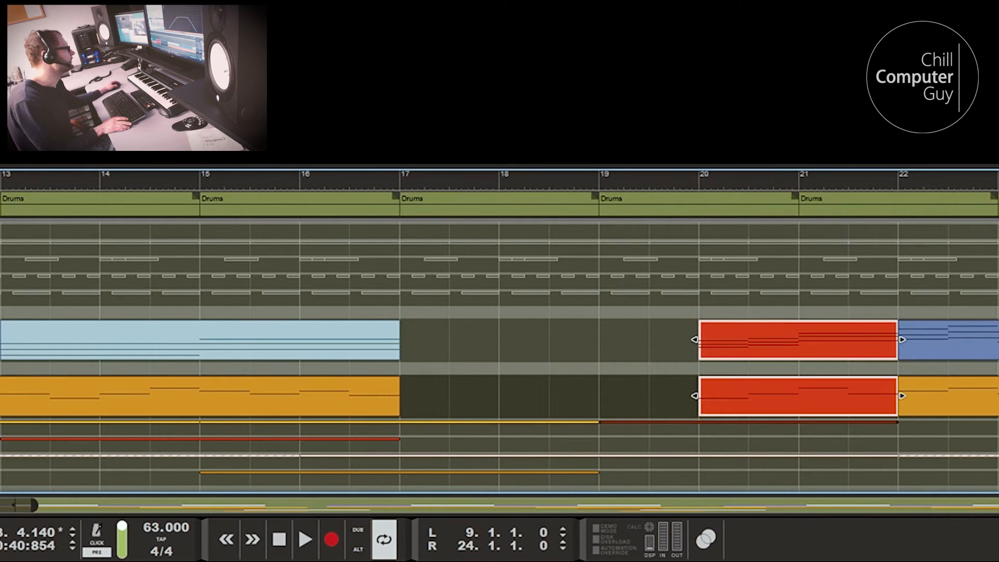
# - Move the song position back to about bar 17 and play the section leading into the red clips
pyautogui.moveTo(1, 183); pyautogui.dragTo(906, 349)
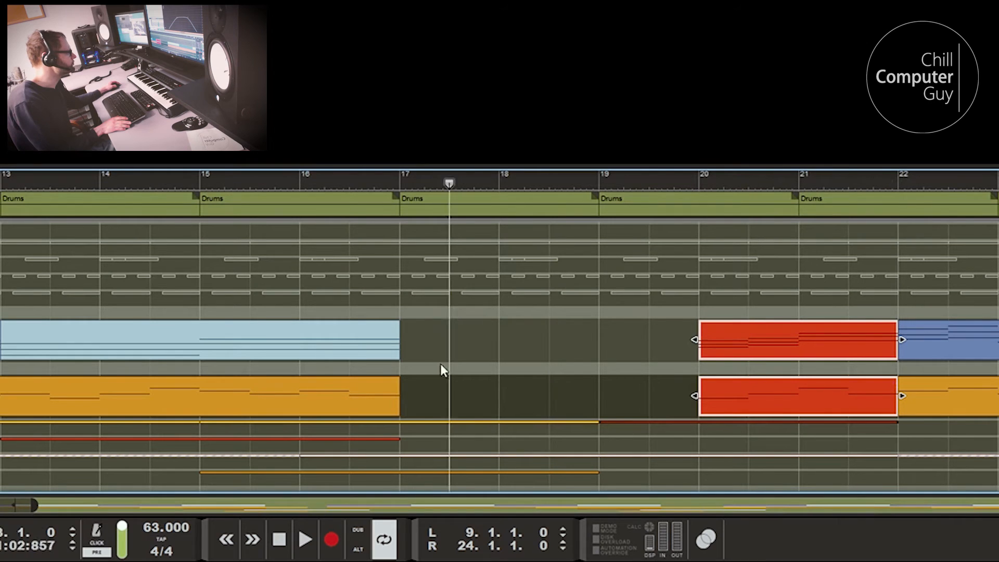
pyautogui.moveTo(440, 364); pyautogui.dragTo(7, 366)
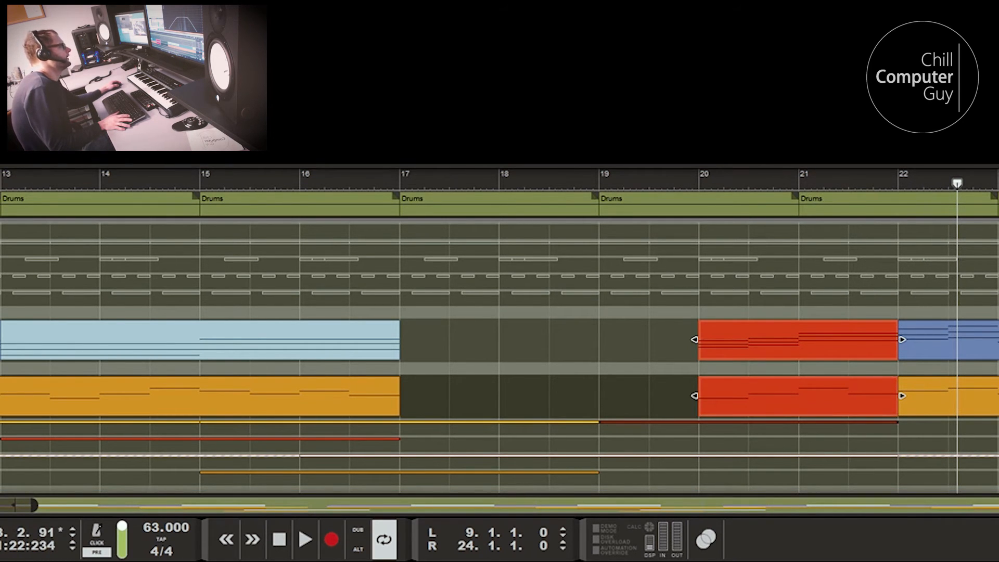
pyautogui.click(670, 209)
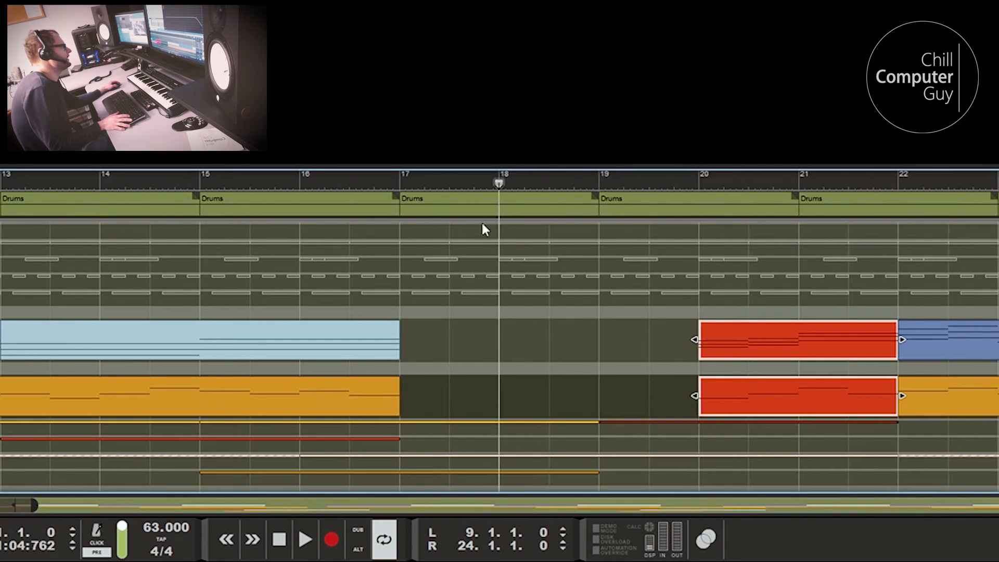
pyautogui.press('space')
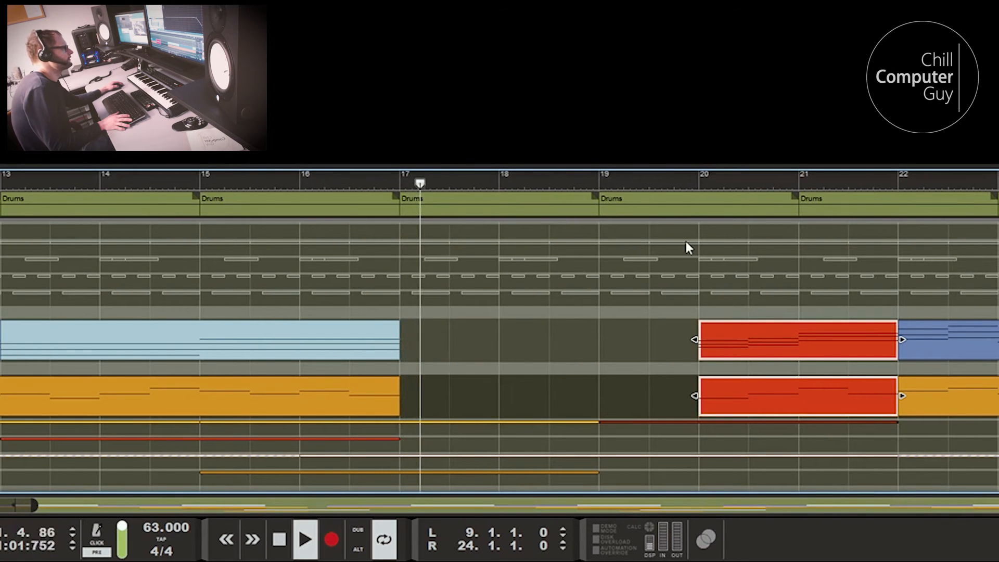